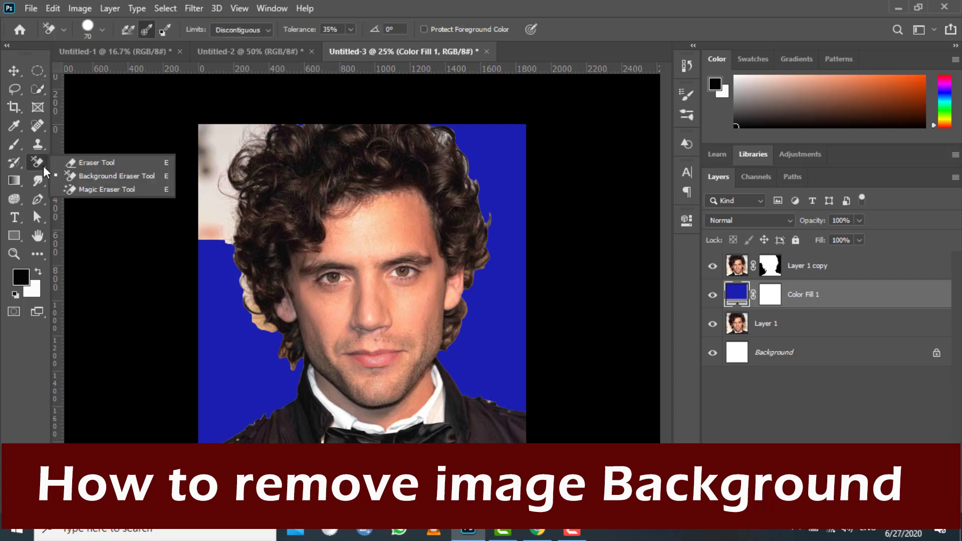
Erase the leftover background beside the hair on the left of Layer 1 copy using the Background Eraser at size 175
left_click(93, 176)
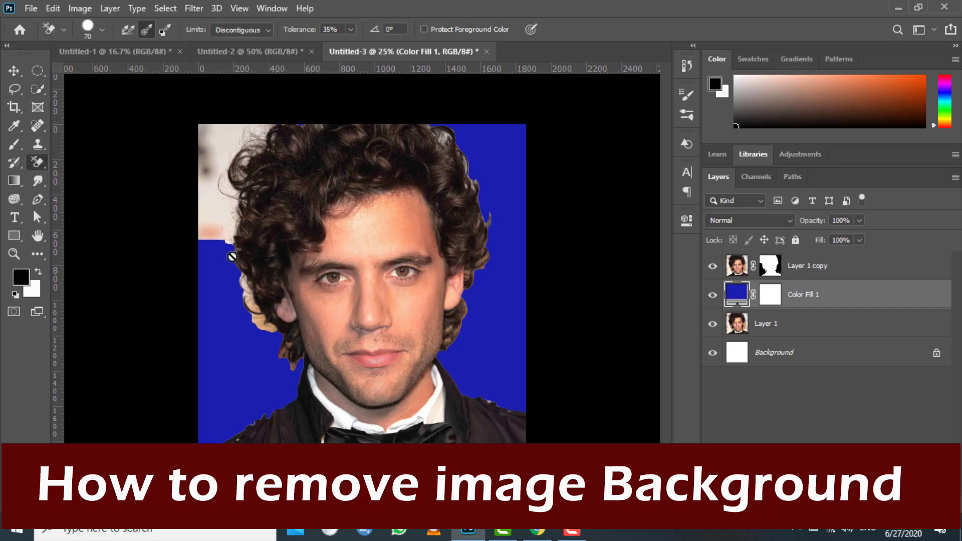
left_click(736, 269)
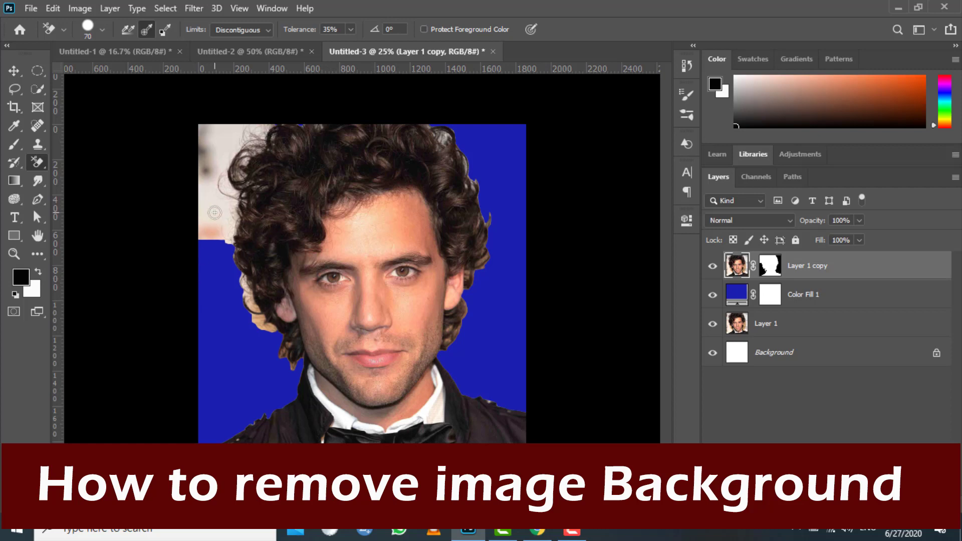
key("bracketright")
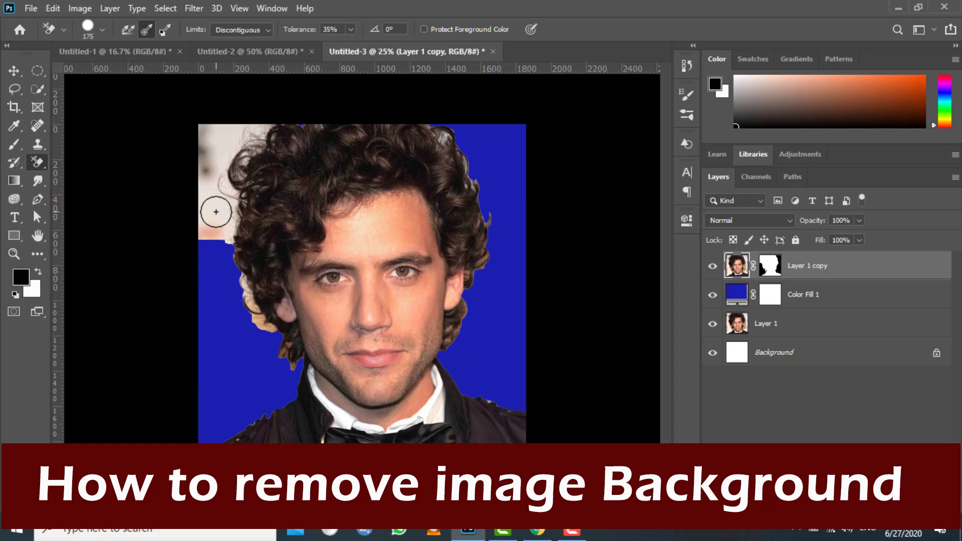
mouse_move(216, 213)
left_mouse_down()
mouse_move(210, 246)
mouse_move(214, 155)
mouse_move(242, 125)
mouse_move(201, 131)
left_mouse_up()
mouse_move(216, 246)
left_mouse_down()
mouse_move(235, 165)
mouse_move(248, 143)
mouse_move(287, 121)
left_mouse_up()
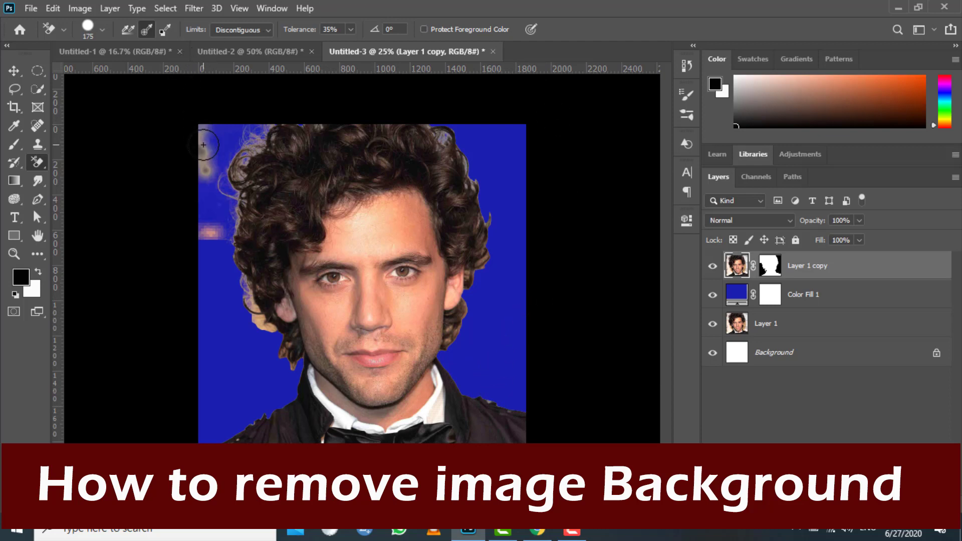
left_click_drag(213, 162, 216, 243)
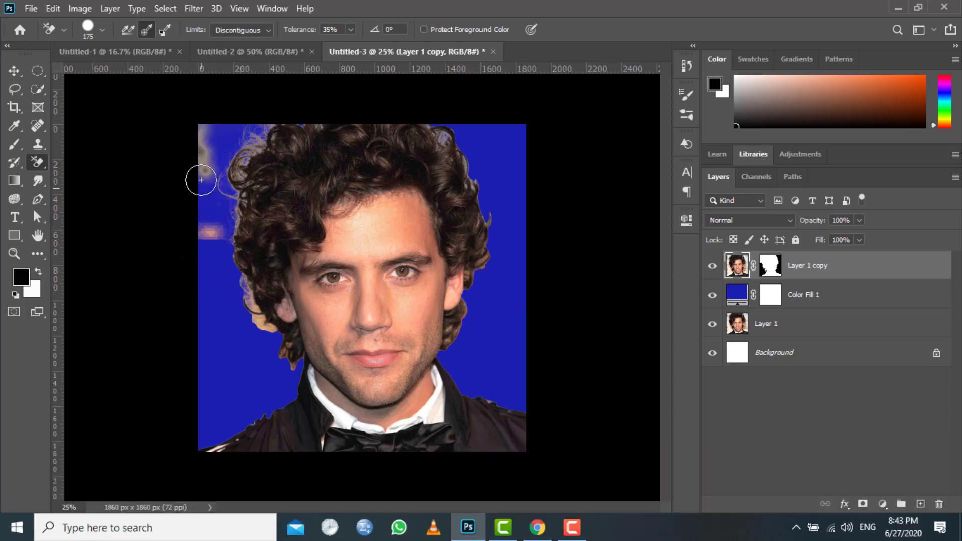
left_click_drag(202, 163, 203, 178)
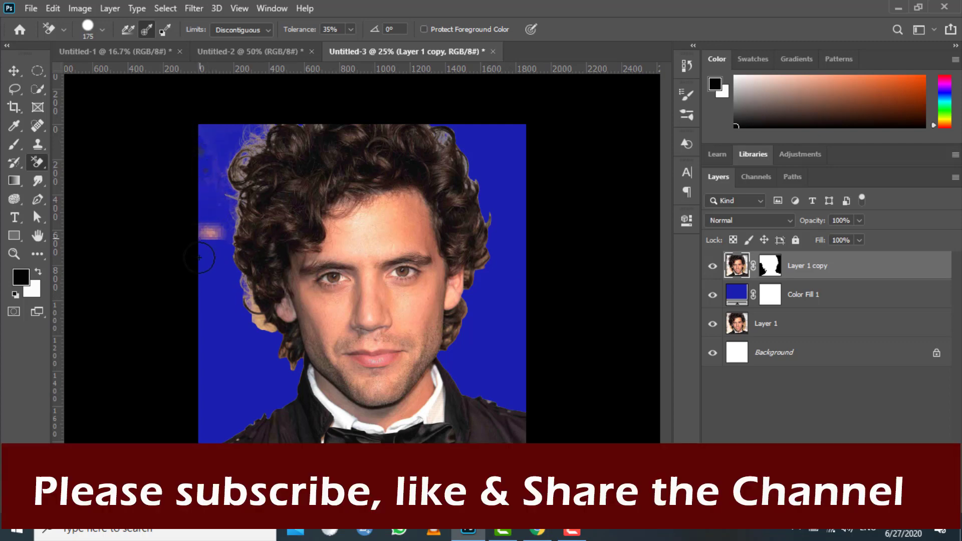
left_click(255, 307)
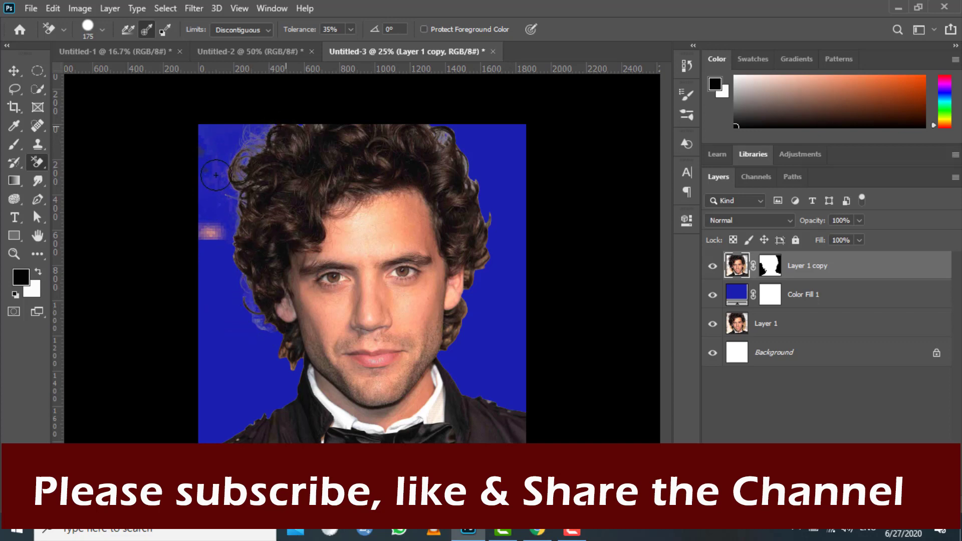
left_click_drag(209, 227, 211, 257)
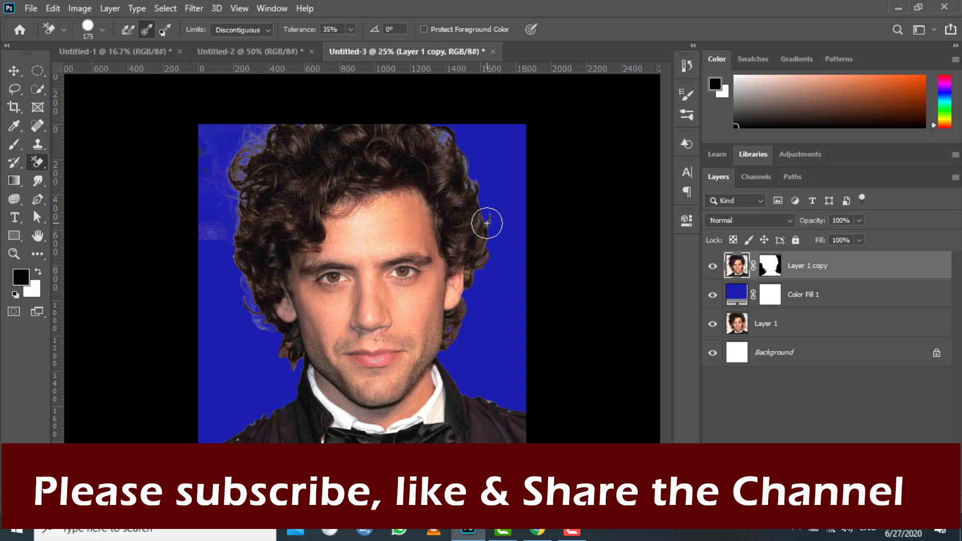
Try erasing the fringe around both sides of the hair at 35% tolerance, and undo those strokes
mouse_move(489, 223)
left_mouse_down()
mouse_move(495, 198)
mouse_move(480, 292)
mouse_move(503, 212)
left_mouse_up()
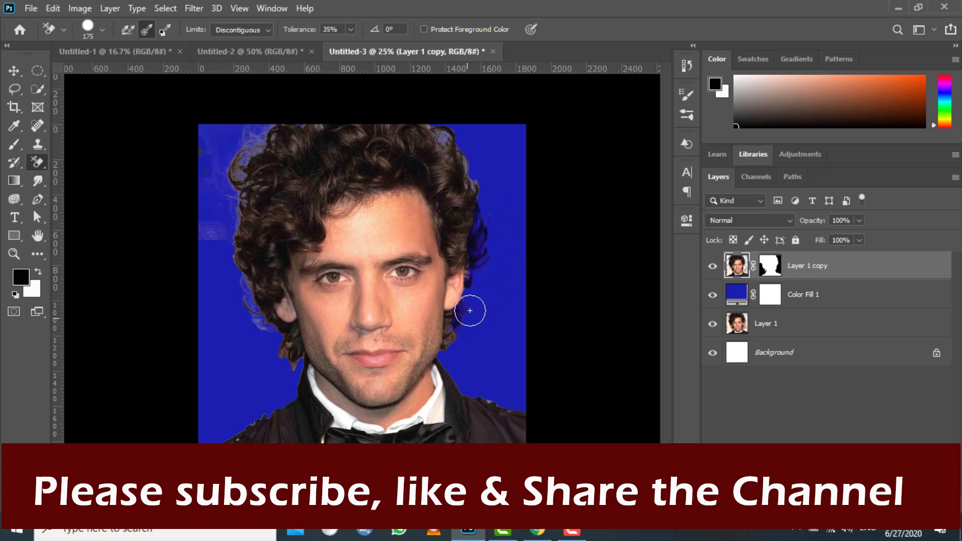
mouse_move(469, 326)
left_mouse_down()
mouse_move(457, 322)
mouse_move(458, 346)
left_mouse_up()
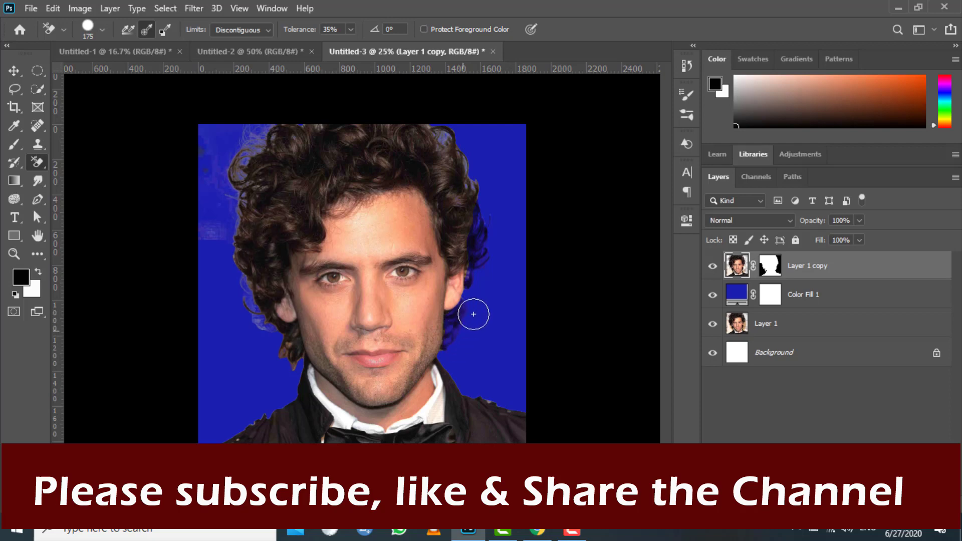
mouse_move(461, 331)
left_mouse_down()
mouse_move(472, 323)
mouse_move(457, 349)
left_mouse_up()
left_click_drag(477, 131, 260, 90)
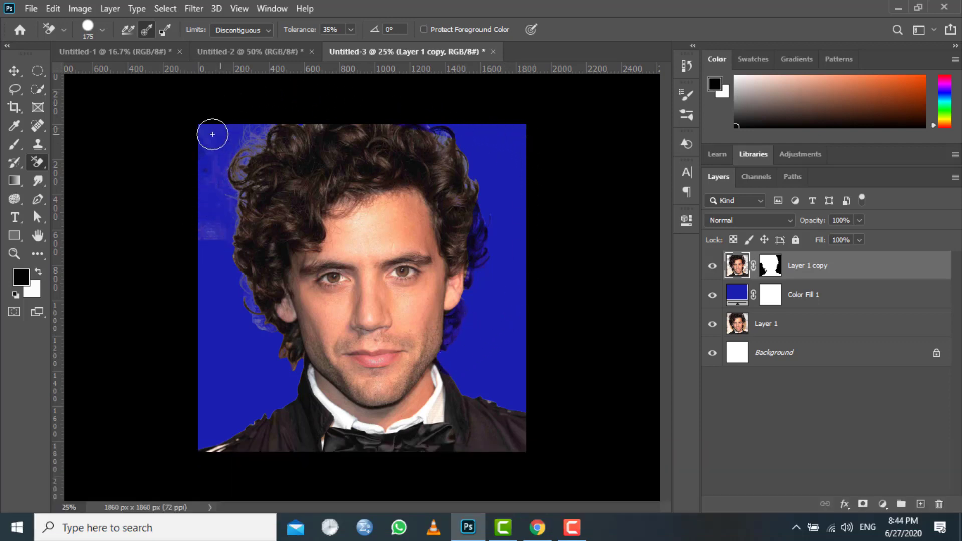
mouse_move(270, 350)
left_mouse_down()
mouse_move(287, 345)
mouse_move(284, 365)
mouse_move(272, 366)
mouse_move(285, 337)
mouse_move(273, 337)
mouse_move(228, 289)
mouse_move(235, 274)
mouse_move(240, 311)
mouse_move(230, 260)
mouse_move(269, 129)
left_mouse_up()
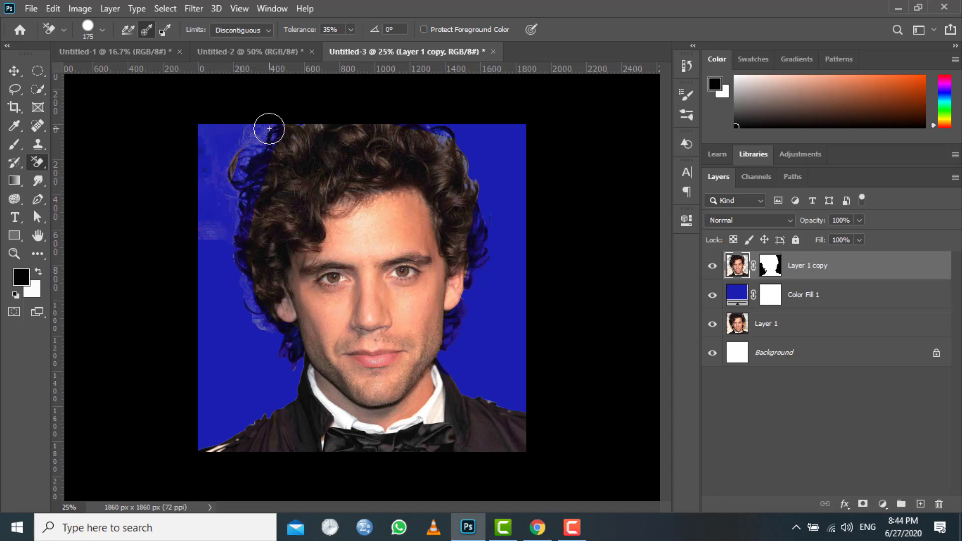
key("ctrl+z")
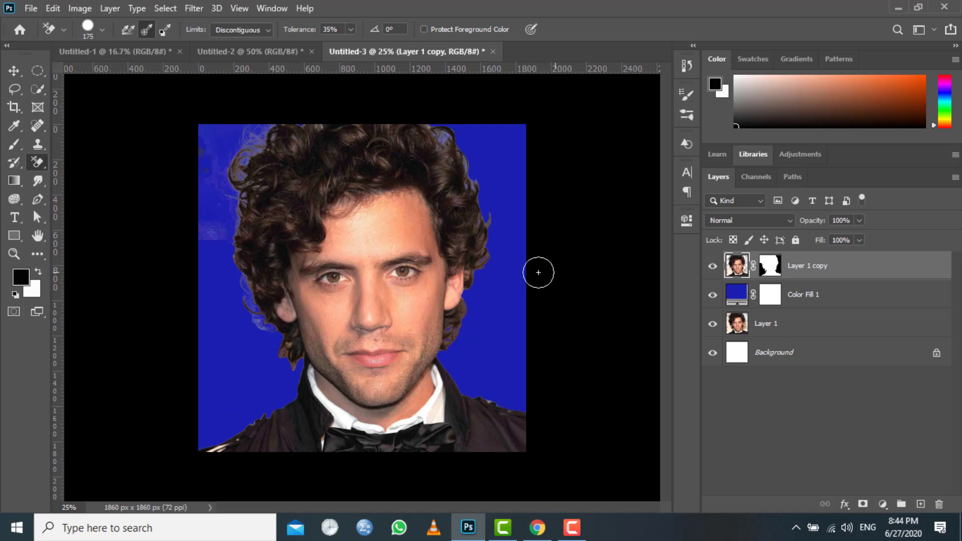
Set the eraser tolerance to 16% and erase the background fringe along both sides of the hair, reducing the brush to 125
mouse_move(495, 231)
left_mouse_down()
mouse_move(490, 215)
mouse_move(498, 247)
left_mouse_up()
left_click(350, 29)
left_click(339, 45)
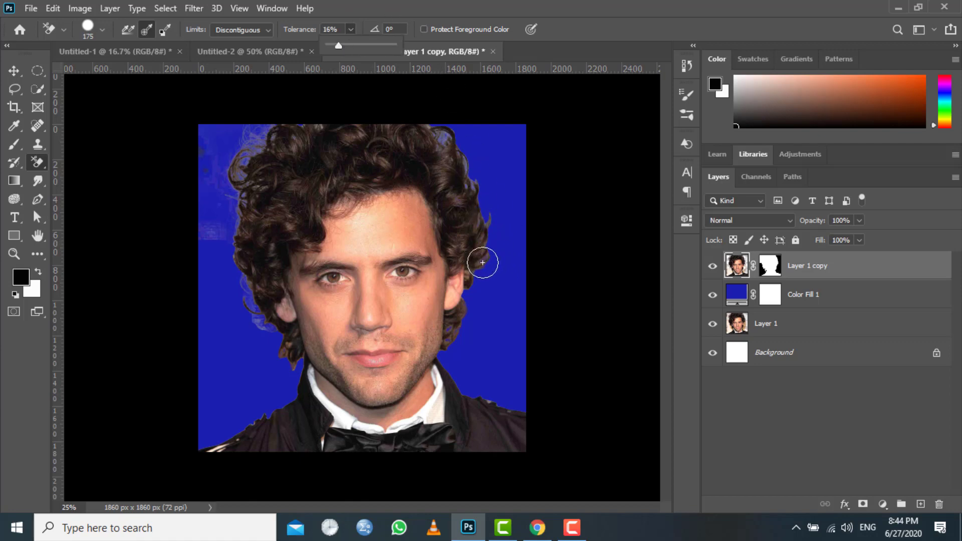
mouse_move(481, 261)
left_mouse_down()
mouse_move(497, 193)
mouse_move(501, 258)
mouse_move(483, 282)
mouse_move(482, 271)
mouse_move(454, 354)
mouse_move(465, 325)
mouse_move(486, 314)
left_mouse_up()
mouse_move(513, 257)
left_mouse_down()
mouse_move(479, 165)
mouse_move(452, 129)
mouse_move(478, 174)
mouse_move(479, 155)
mouse_move(417, 119)
mouse_move(282, 113)
mouse_move(249, 125)
mouse_move(214, 185)
mouse_move(228, 326)
mouse_move(244, 274)
mouse_move(229, 291)
mouse_move(232, 312)
mouse_move(275, 354)
mouse_move(287, 344)
mouse_move(283, 374)
mouse_move(287, 355)
mouse_move(290, 369)
mouse_move(275, 376)
mouse_move(256, 365)
mouse_move(240, 305)
mouse_move(256, 330)
mouse_move(249, 349)
mouse_move(257, 323)
left_mouse_up()
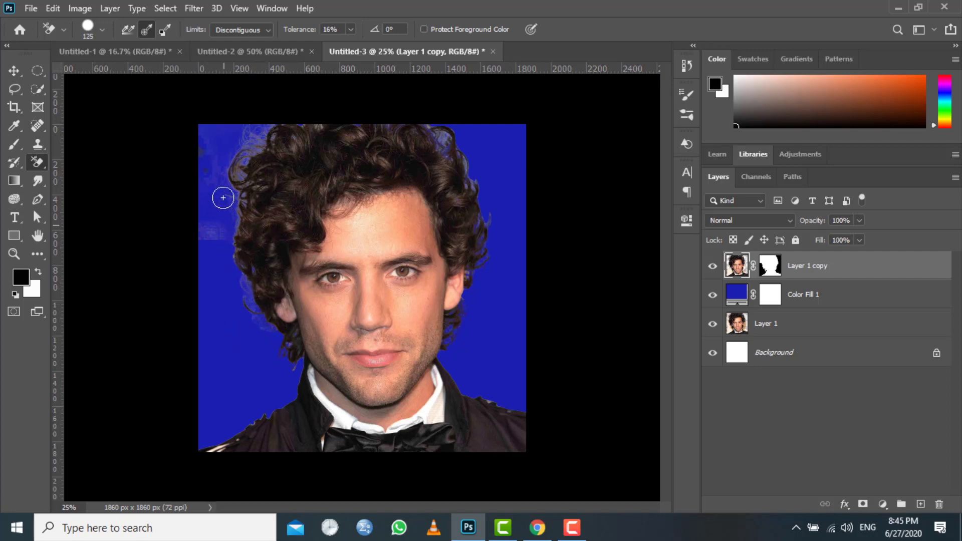
left_click_drag(231, 144, 249, 133)
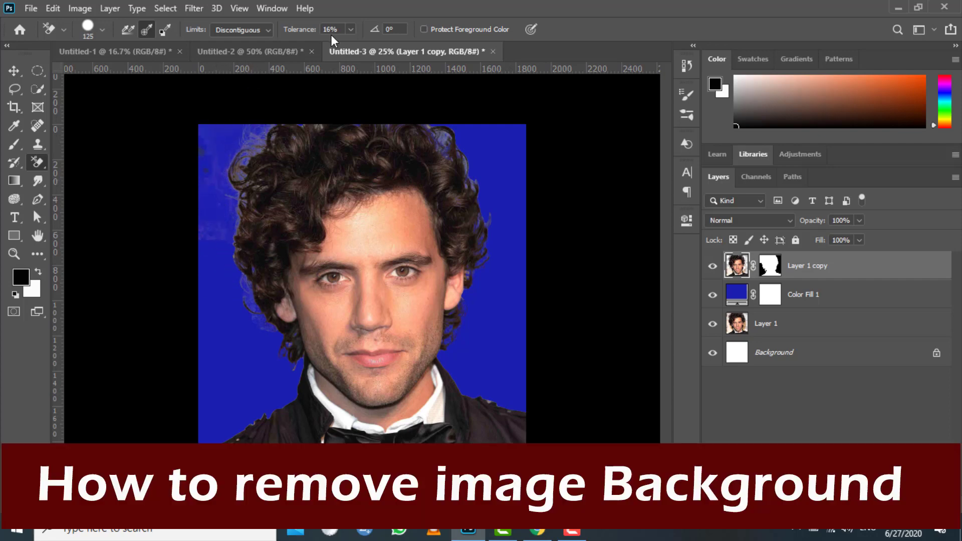
Erase the remaining background traces around the curls and the upper-left area, with the tolerance at 37% and then 84%
left_click(351, 29)
left_click(364, 48)
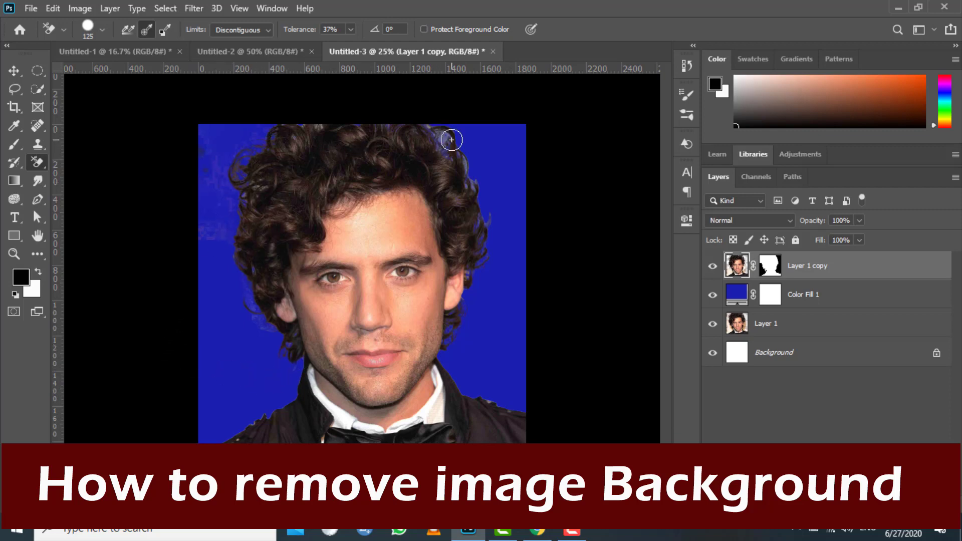
mouse_move(446, 136)
left_mouse_down()
mouse_move(434, 129)
mouse_move(489, 195)
left_mouse_up()
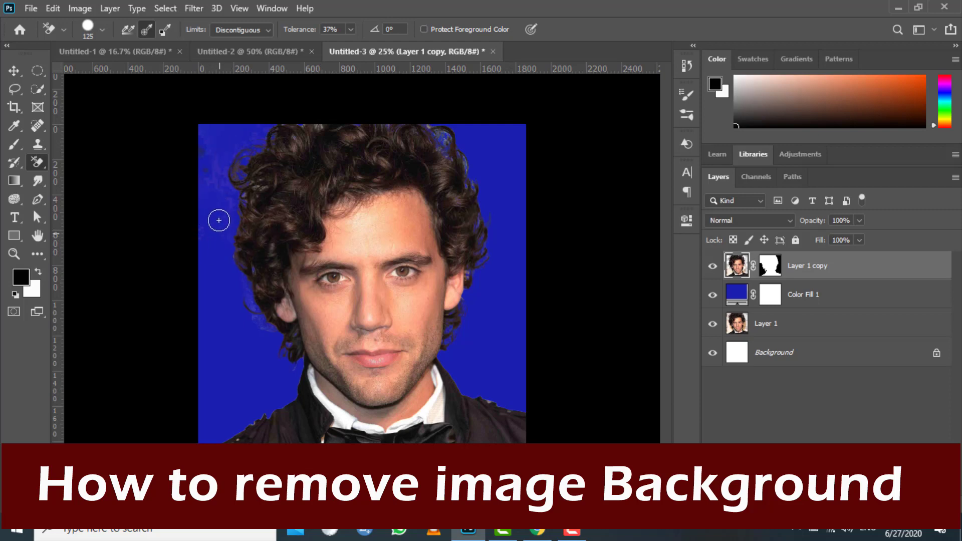
left_click(381, 45)
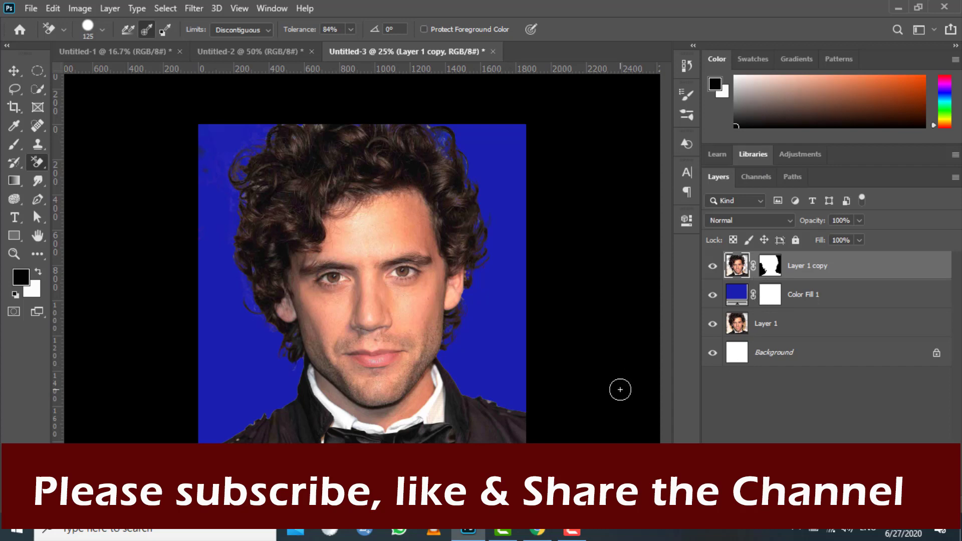
Switch to Chrome and copy the NegativeSpace "Clouds Blue Sky Free Stock Photo" image from the blue sky image results
left_click(538, 533)
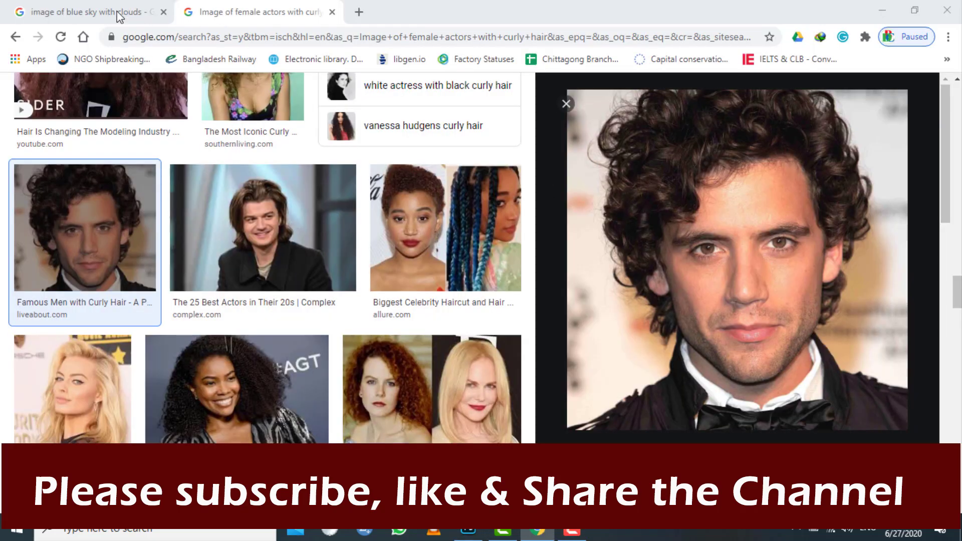
left_click(91, 15)
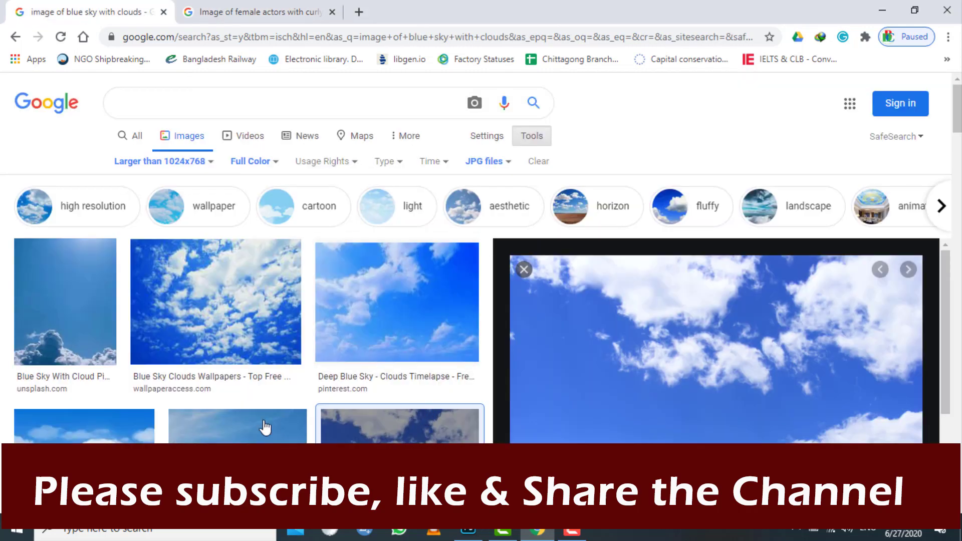
scroll(264, 428, "down", 5)
scroll(345, 435, "down", 4)
scroll(345, 435, "down", 4)
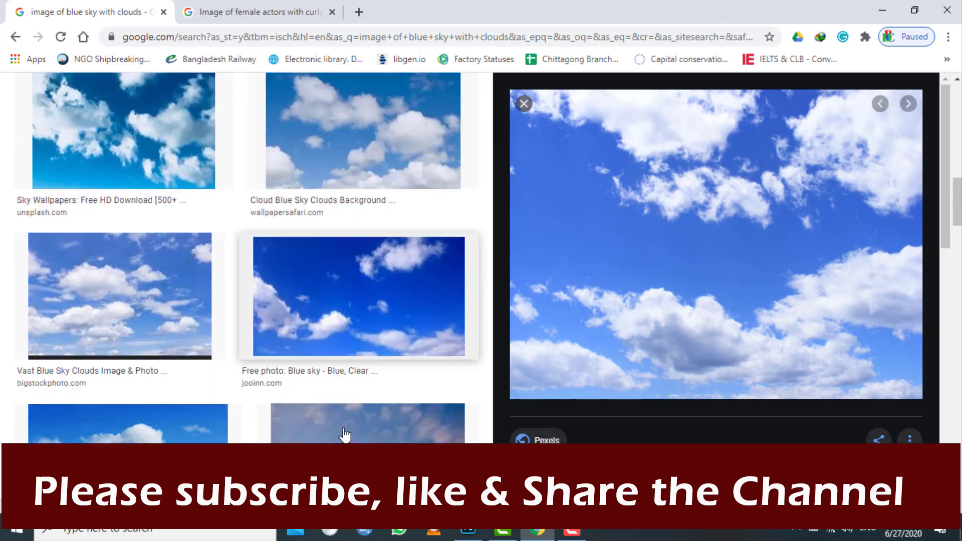
left_click(360, 361)
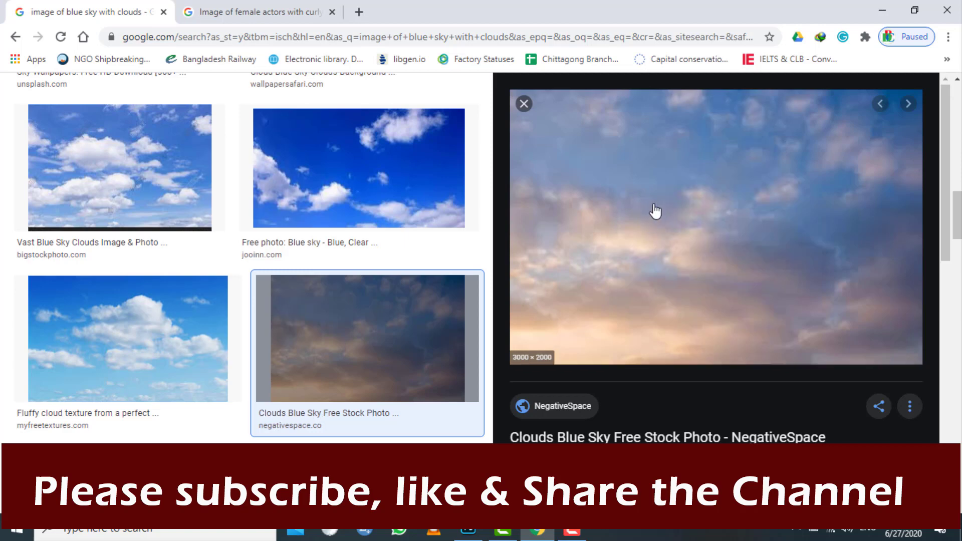
right_click(654, 204)
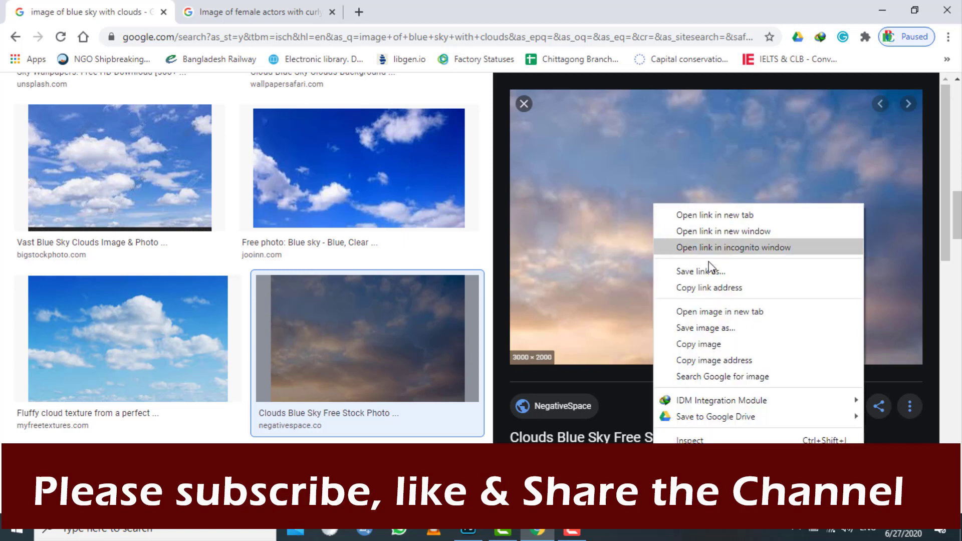
left_click(704, 343)
Return to Photoshop and paste the copied sky image into the portrait document Untitled-3
left_click(469, 535)
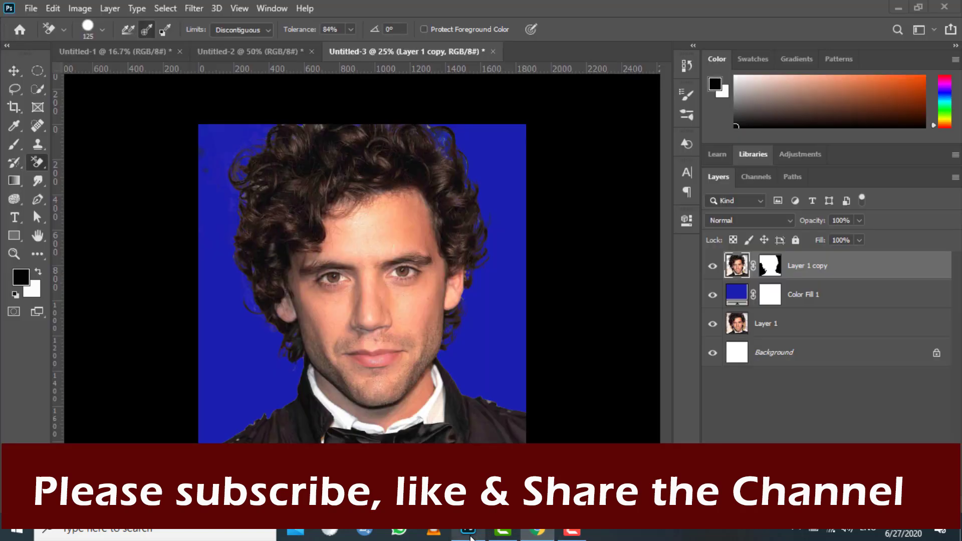
left_click(53, 8)
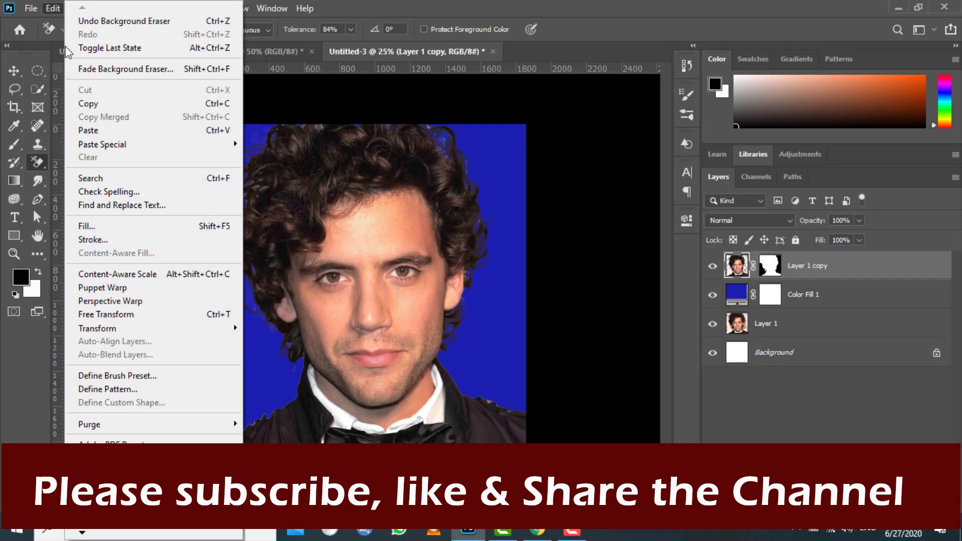
left_click(86, 130)
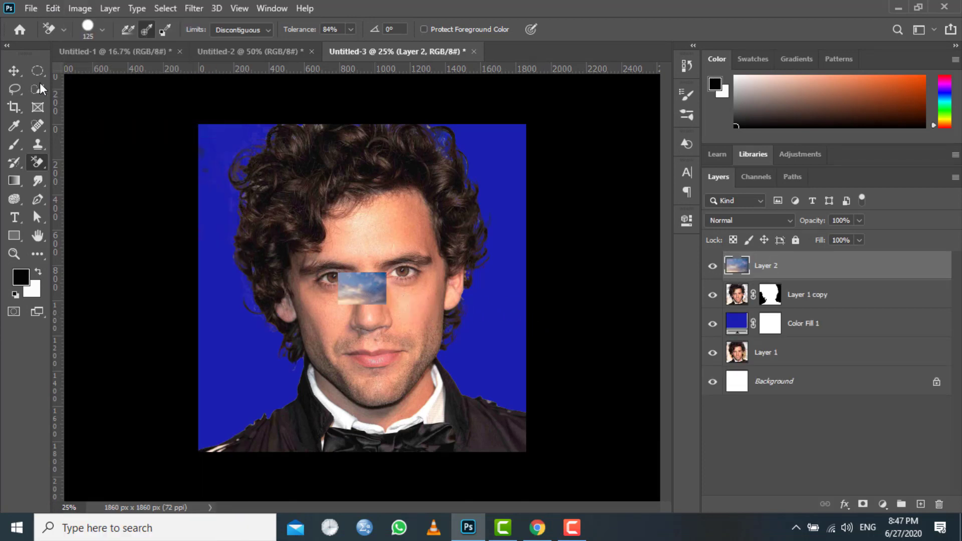
Free-transform the pasted sky image, enlarging it proportionally to about 1091% so it spans the canvas, and apply the transform
left_click(14, 70)
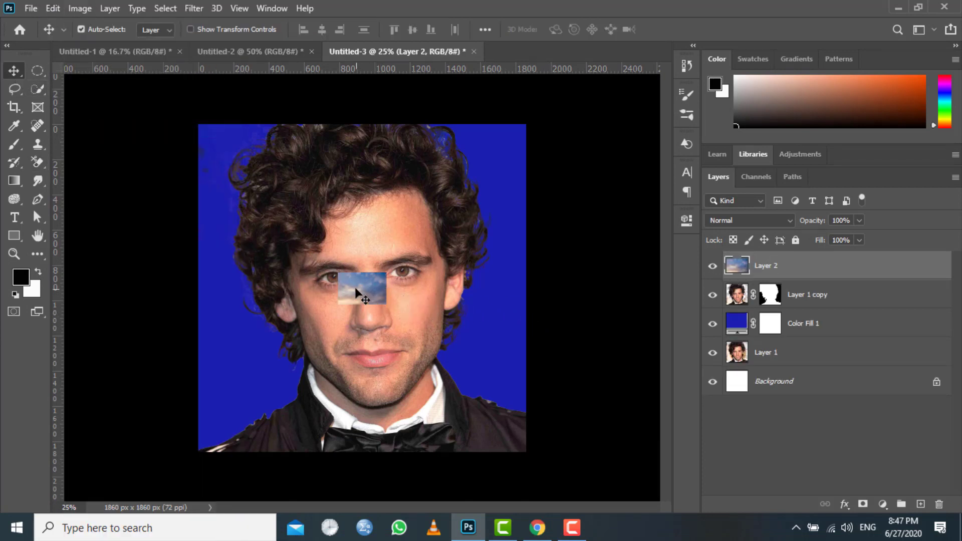
left_click(53, 9)
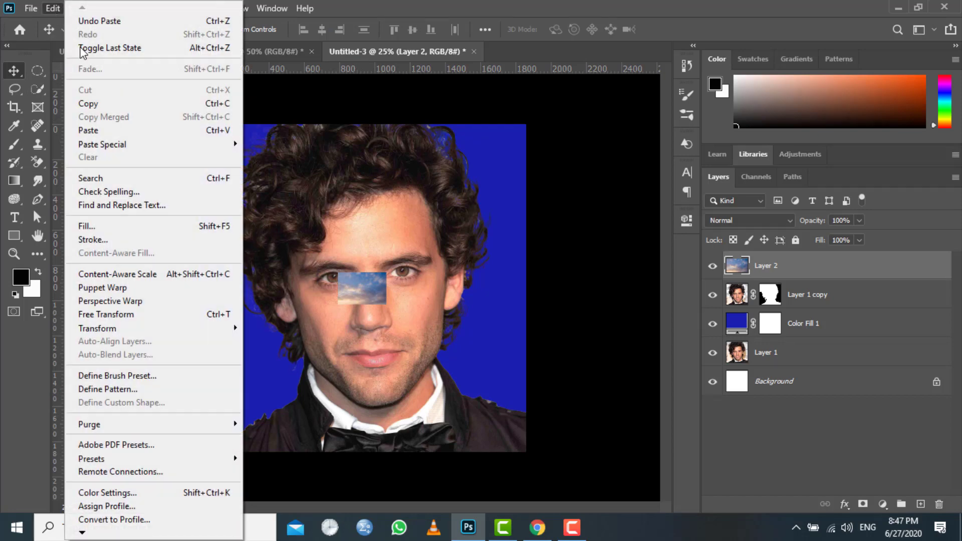
left_click(126, 315)
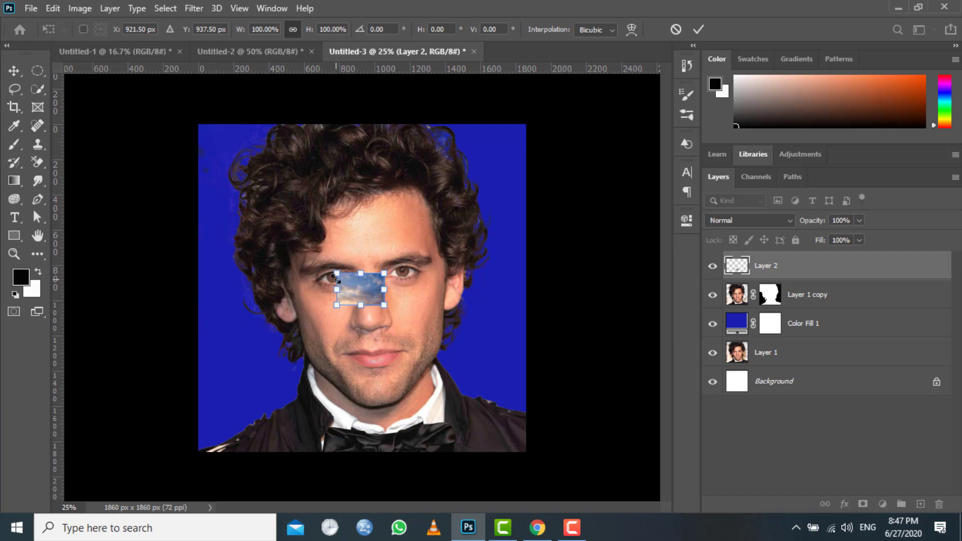
left_click_drag(336, 274, 193, 178)
mouse_move(384, 305)
left_mouse_down()
mouse_move(622, 463)
mouse_move(392, 310)
left_mouse_up()
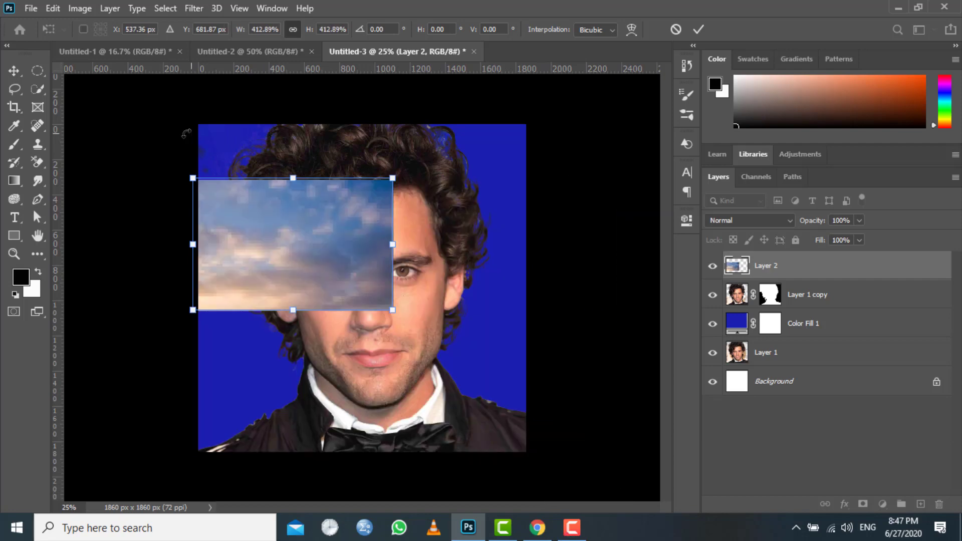
left_click_drag(393, 178, 521, 91)
left_click_drag(520, 310, 589, 529)
left_click_drag(192, 411, 159, 472)
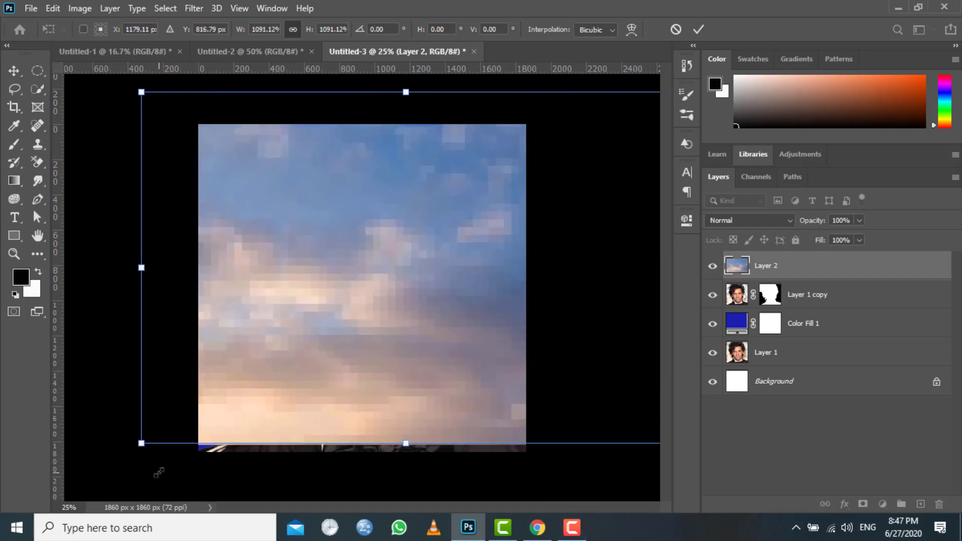
left_click(14, 70)
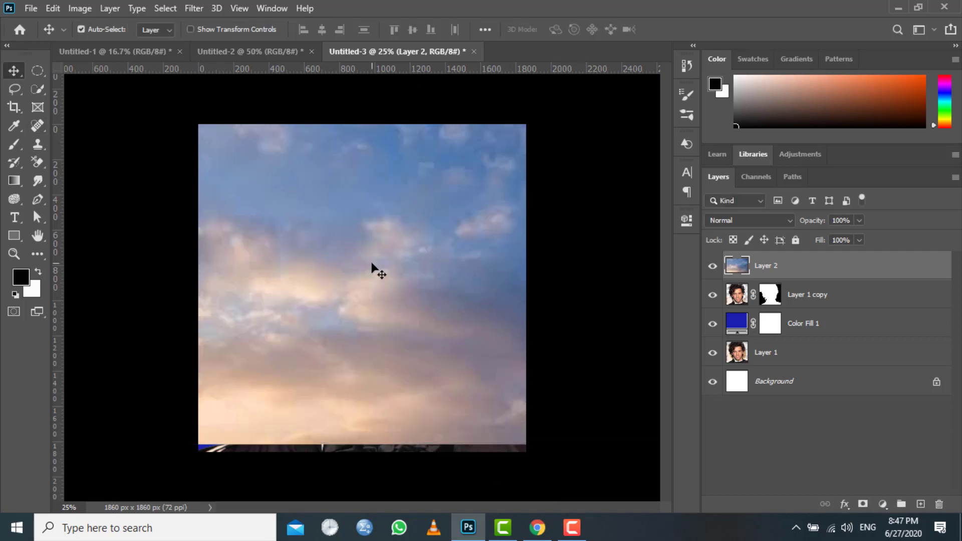
Reposition the sky to cover the whole canvas, centre it horizontally, and move its layer directly below Layer 1 copy
left_click_drag(355, 297, 313, 284)
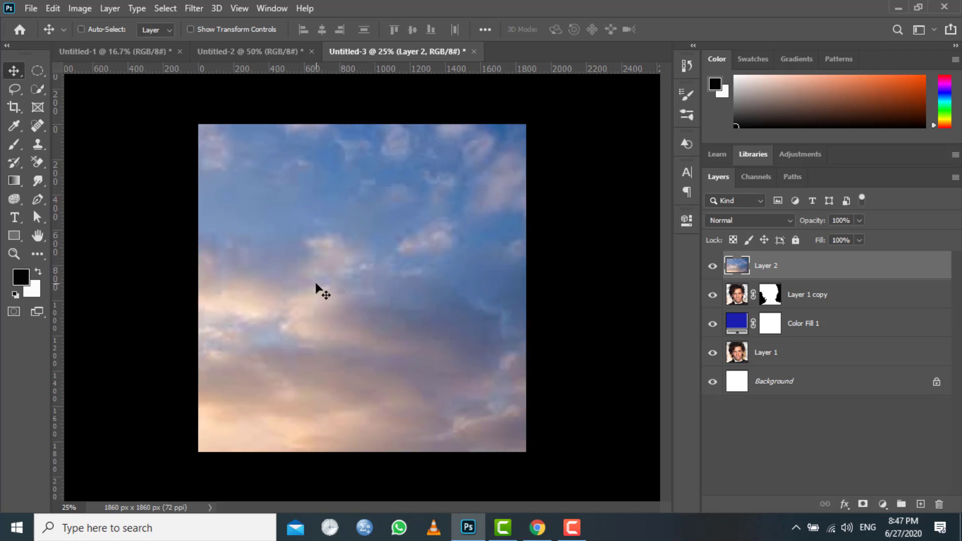
key("ctrl+a")
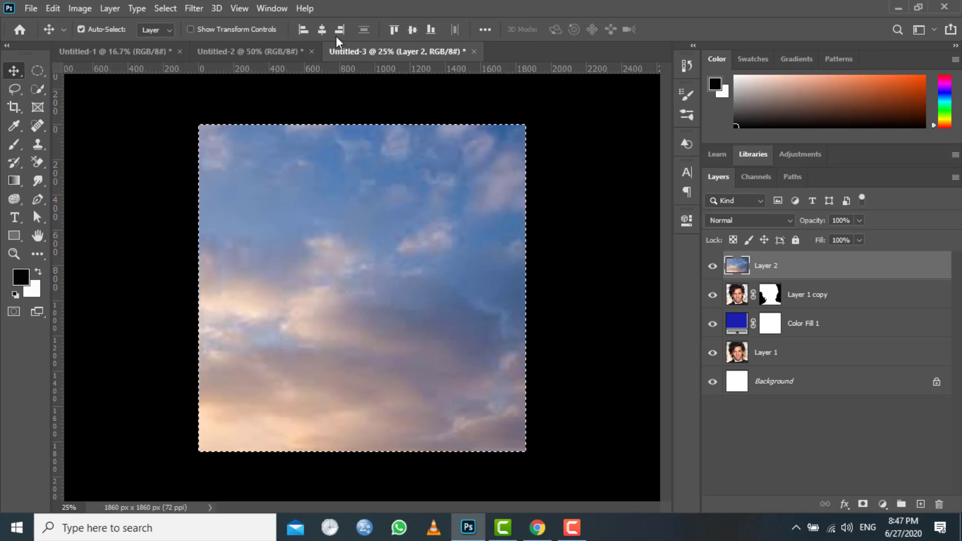
left_click(323, 27)
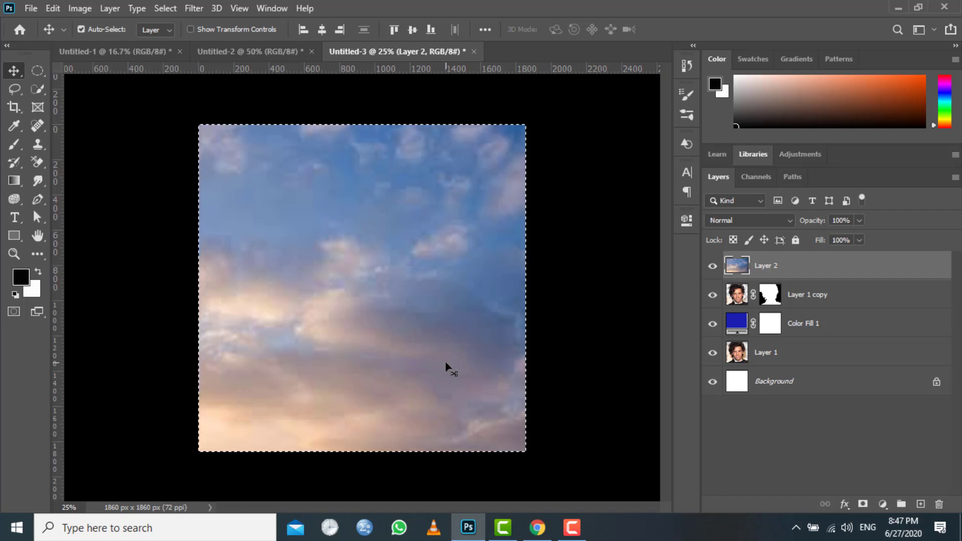
key("ctrl+d")
left_click_drag(744, 281, 741, 311)
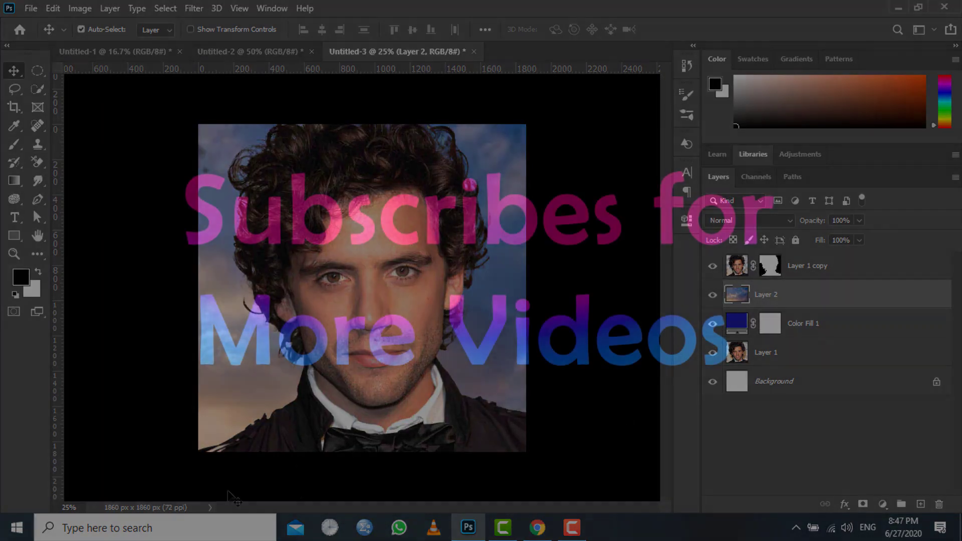